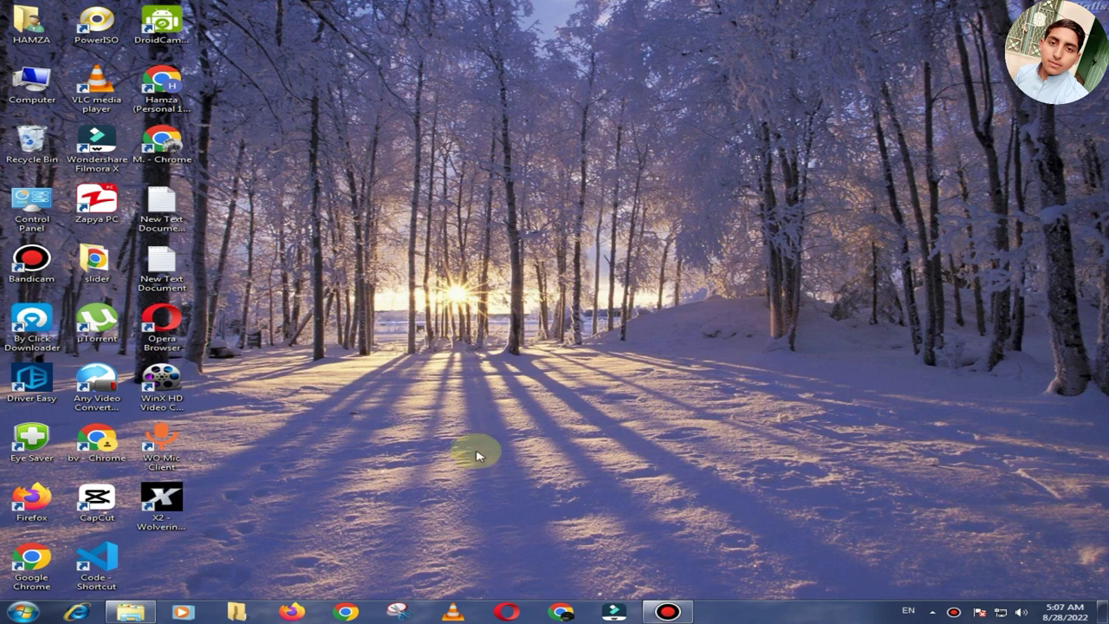
# Launch Google Chrome and load the Snappa homepage from the bookmarks bar.
pyautogui.doubleClick(161, 141)
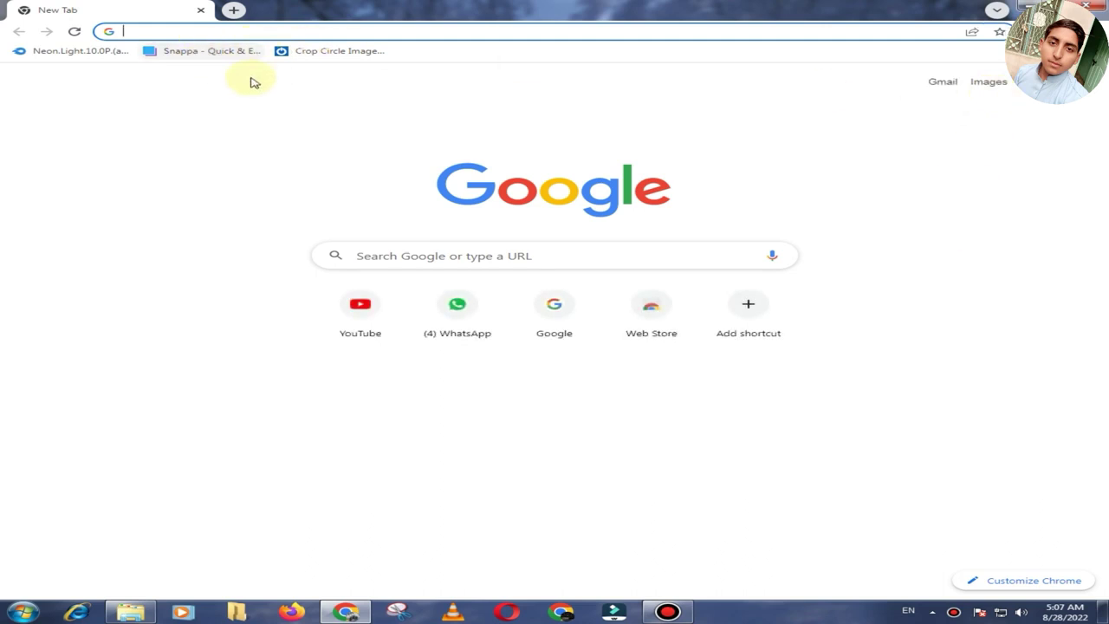
pyautogui.click(212, 51)
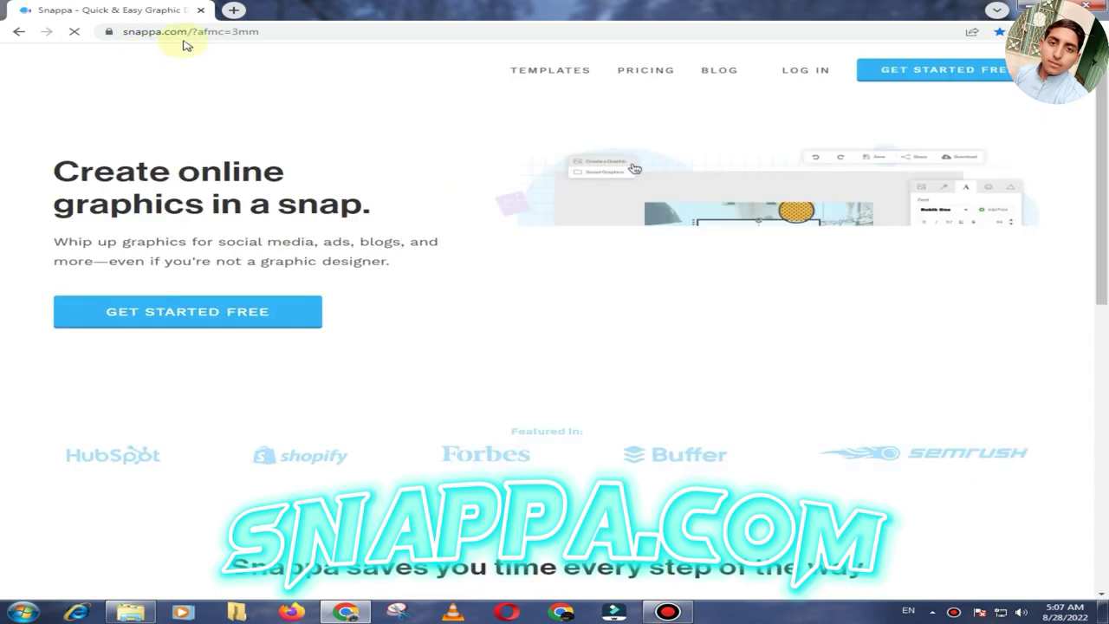
# Sign up for a free Snappa account with name, e-mail, password and reCAPTCHA.
pyautogui.click(158, 314)
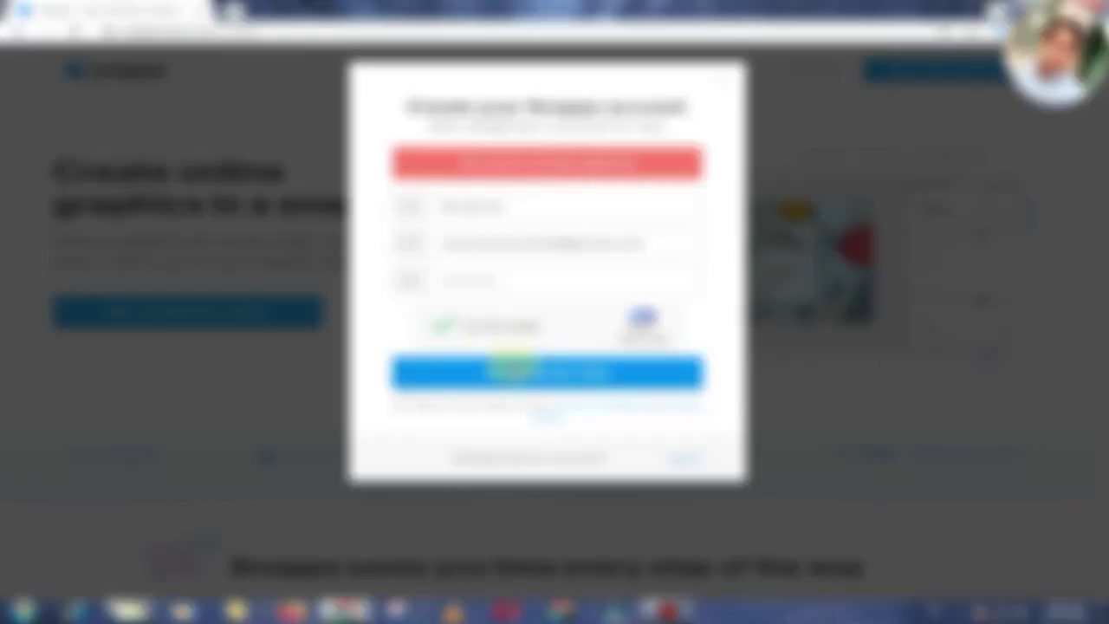
pyautogui.click(519, 373)
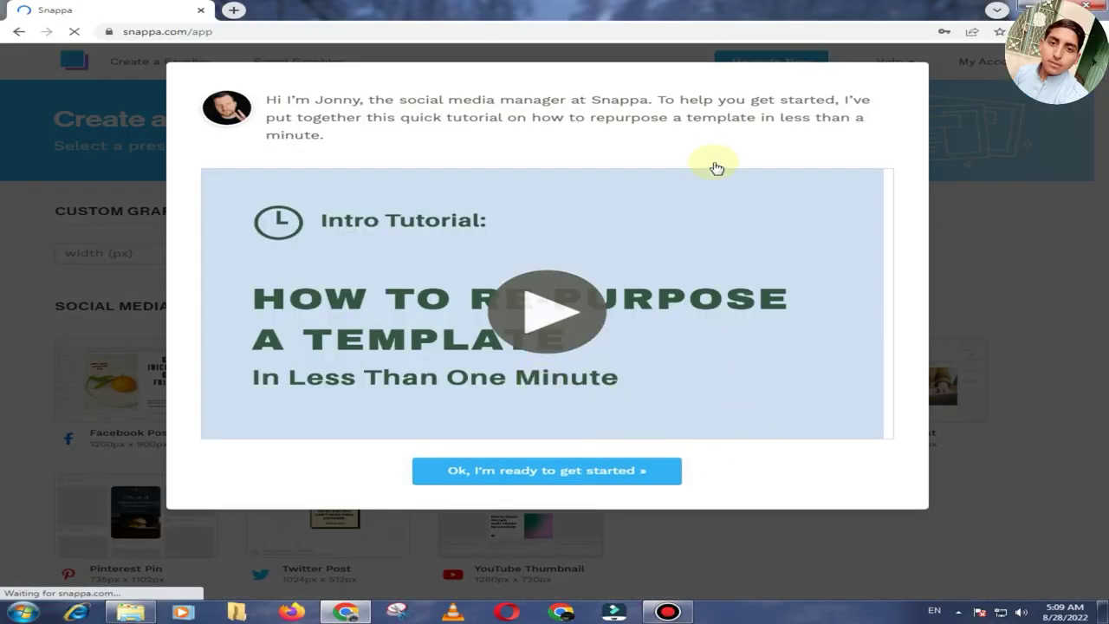
# Dismiss the tutorial, save the password, and scroll down to the YouTube Banner templates.
pyautogui.click(527, 468)
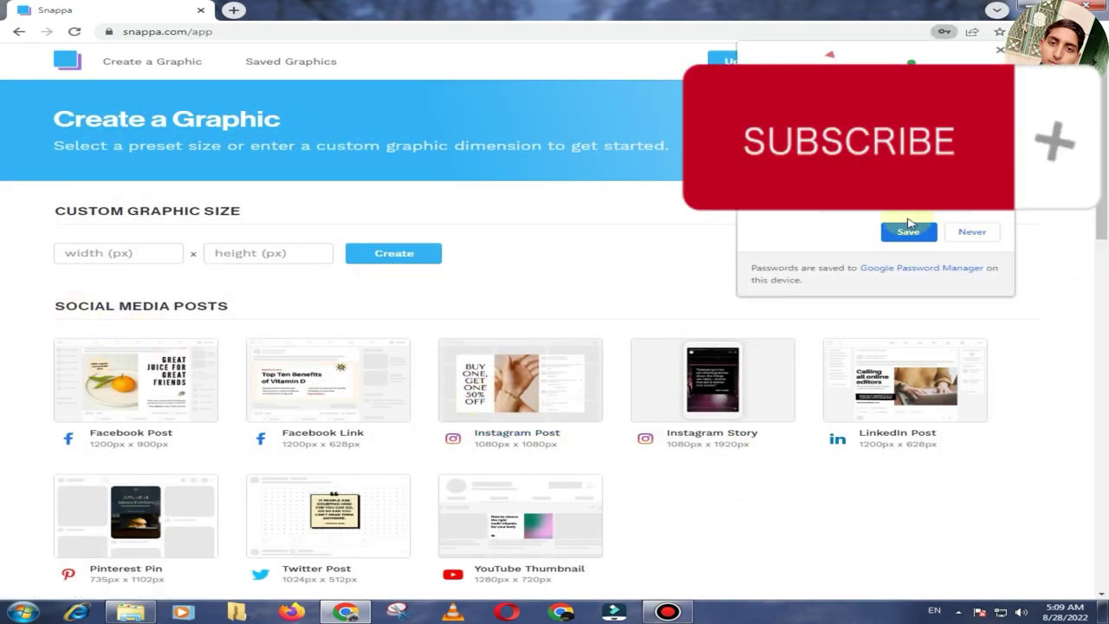
pyautogui.click(902, 234)
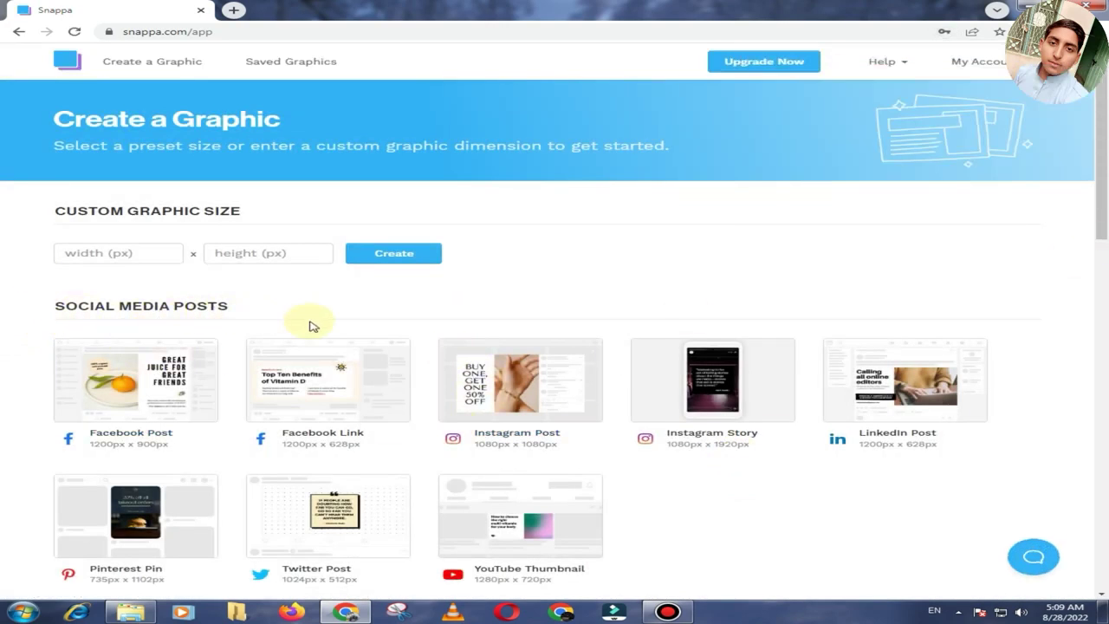
pyautogui.scroll(-2, 158, 320)
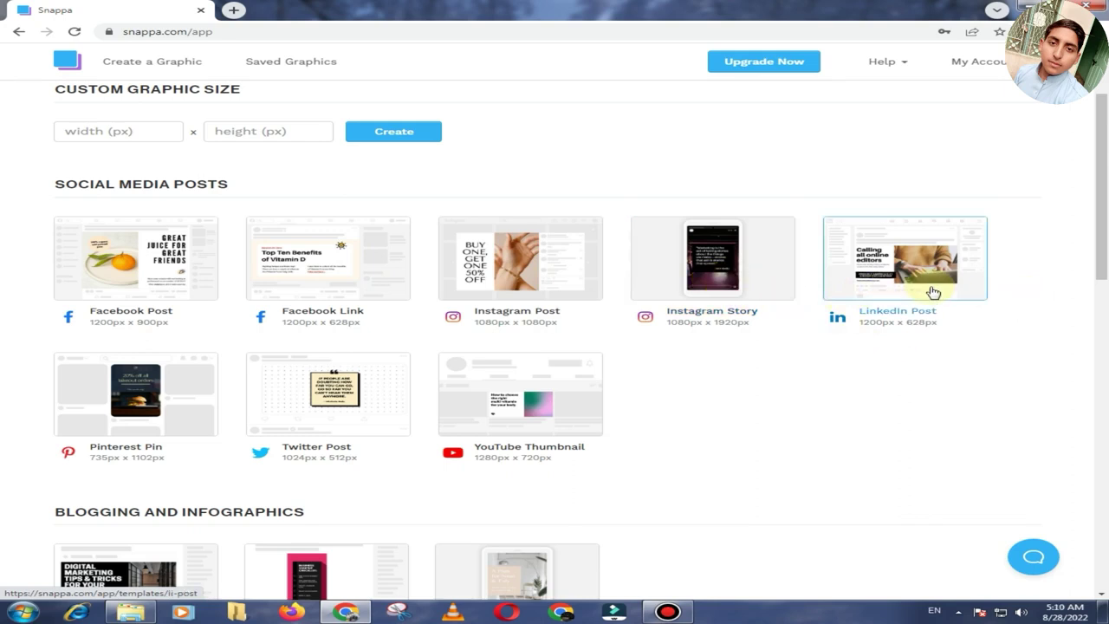
pyautogui.scroll(-2, 847, 324)
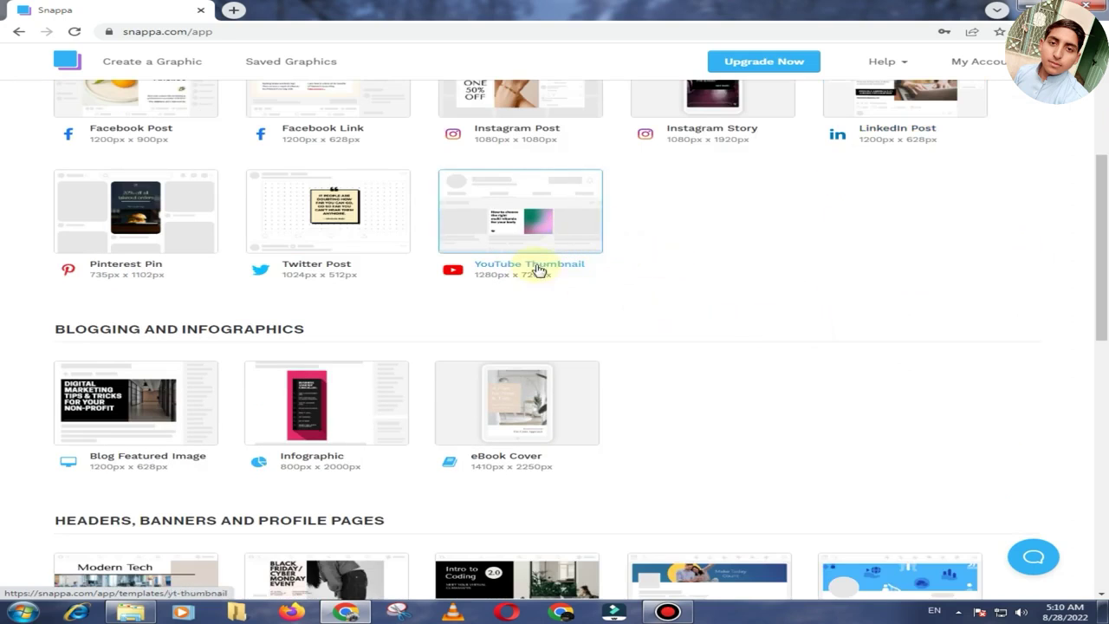
pyautogui.scroll(-3, 546, 263)
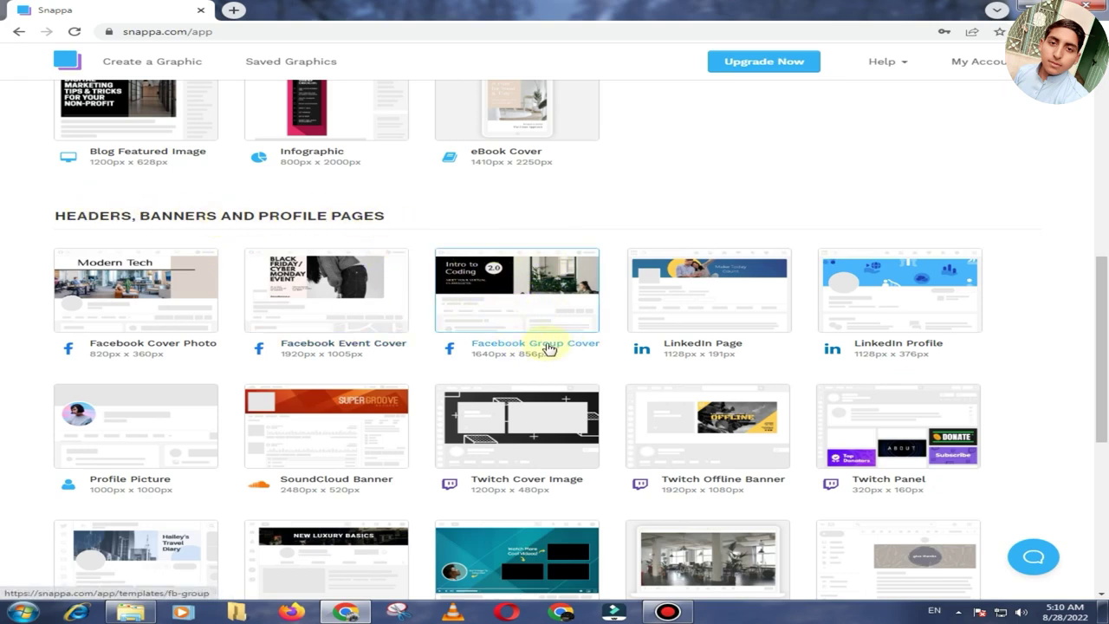
pyautogui.scroll(-1, 234, 334)
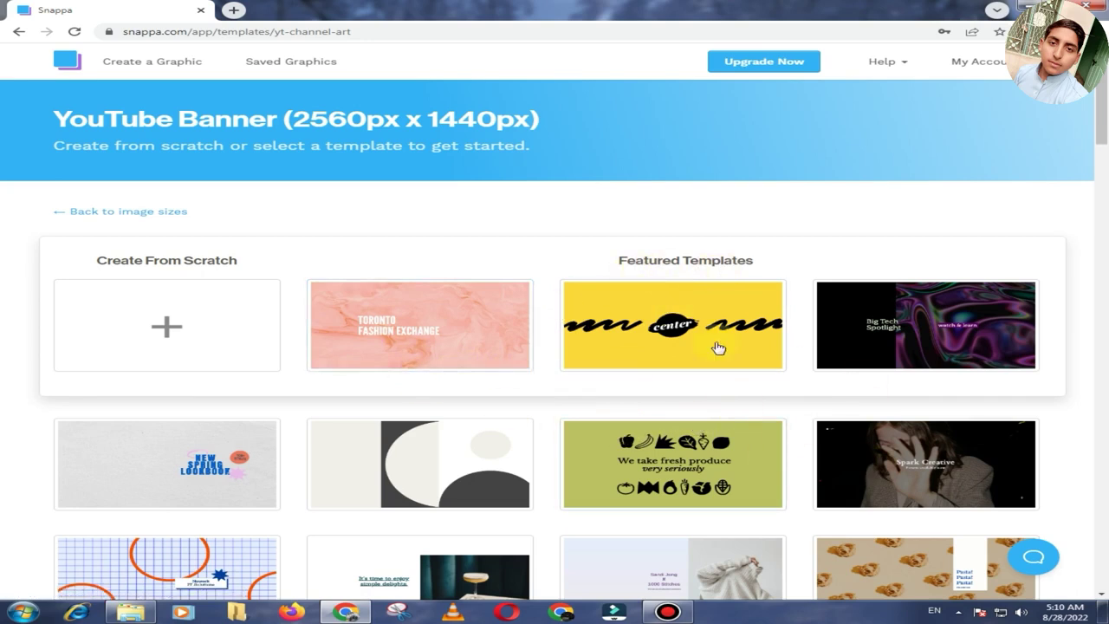
pyautogui.scroll(-2, 479, 407)
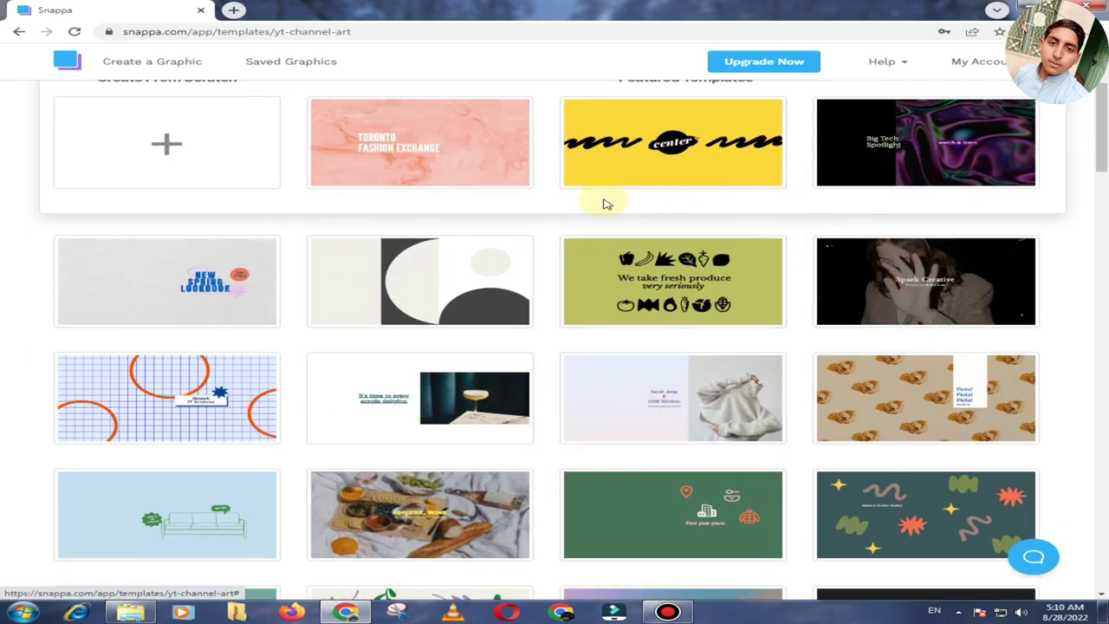
pyautogui.scroll(-1, 659, 334)
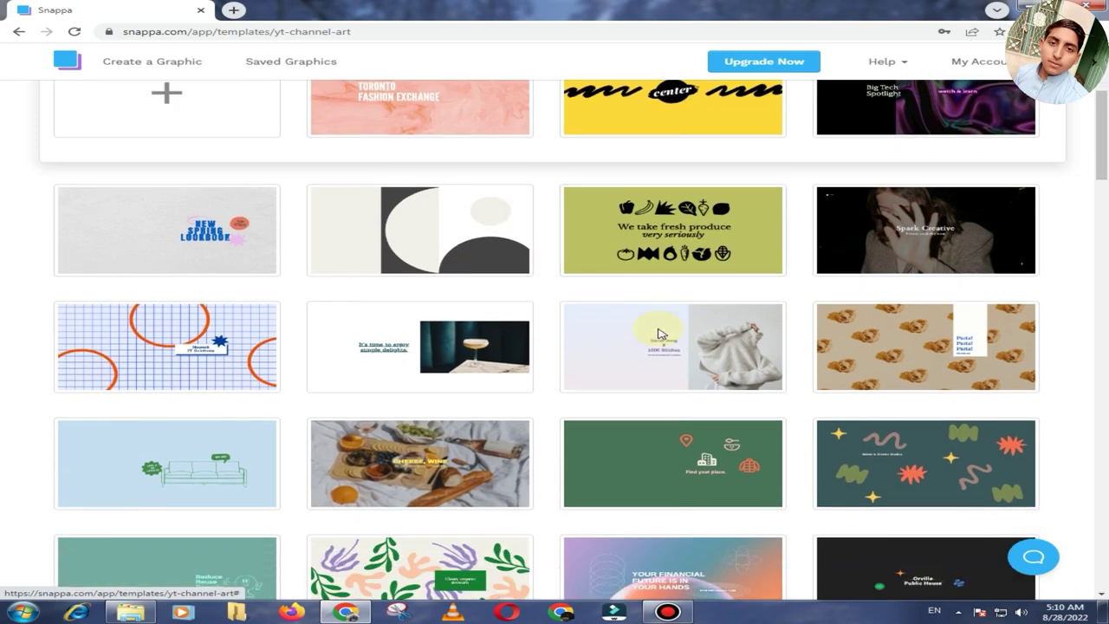
pyautogui.scroll(-1, 657, 335)
pyautogui.scroll(-3, 651, 339)
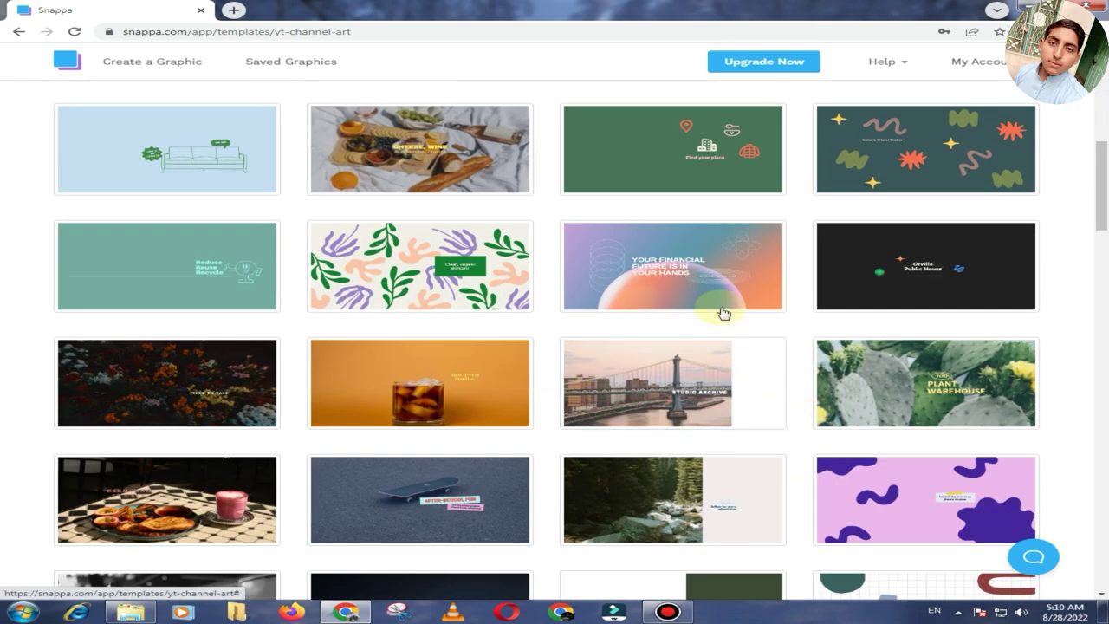
# Start a design from the Orville Public House template and browse the Bkgrnd, Effects and Text panels.
pyautogui.click(980, 312)
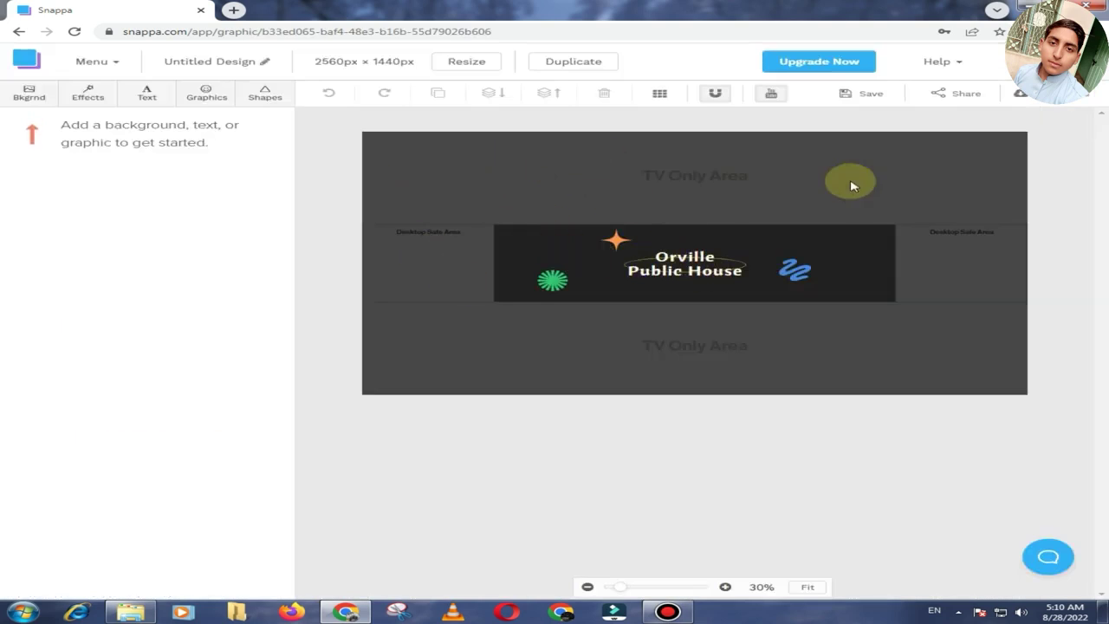
pyautogui.click(19, 98)
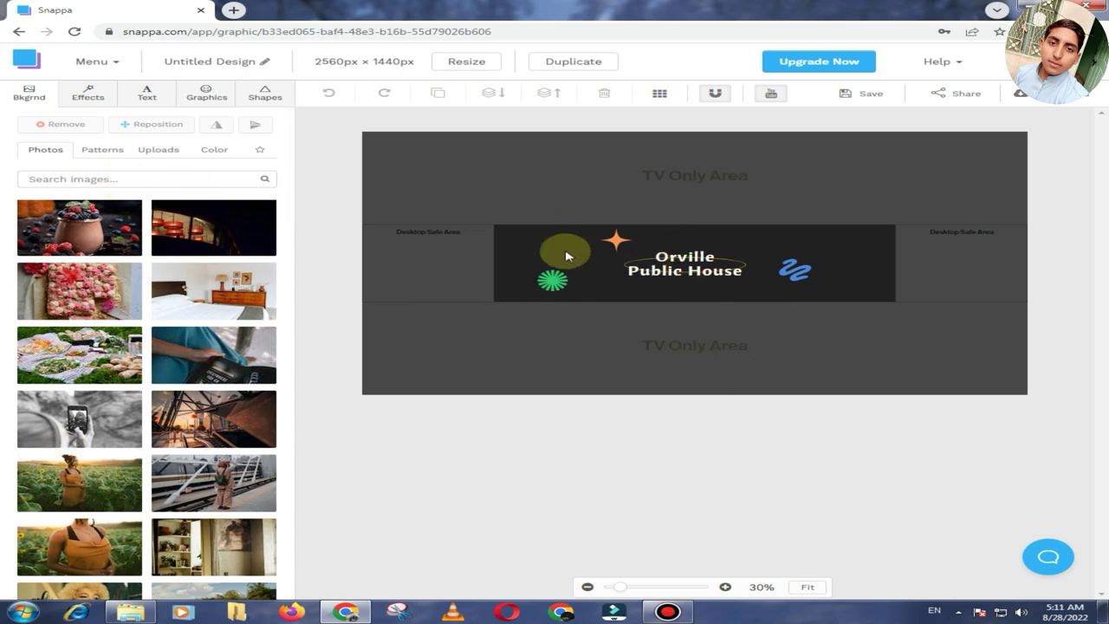
pyautogui.click(90, 97)
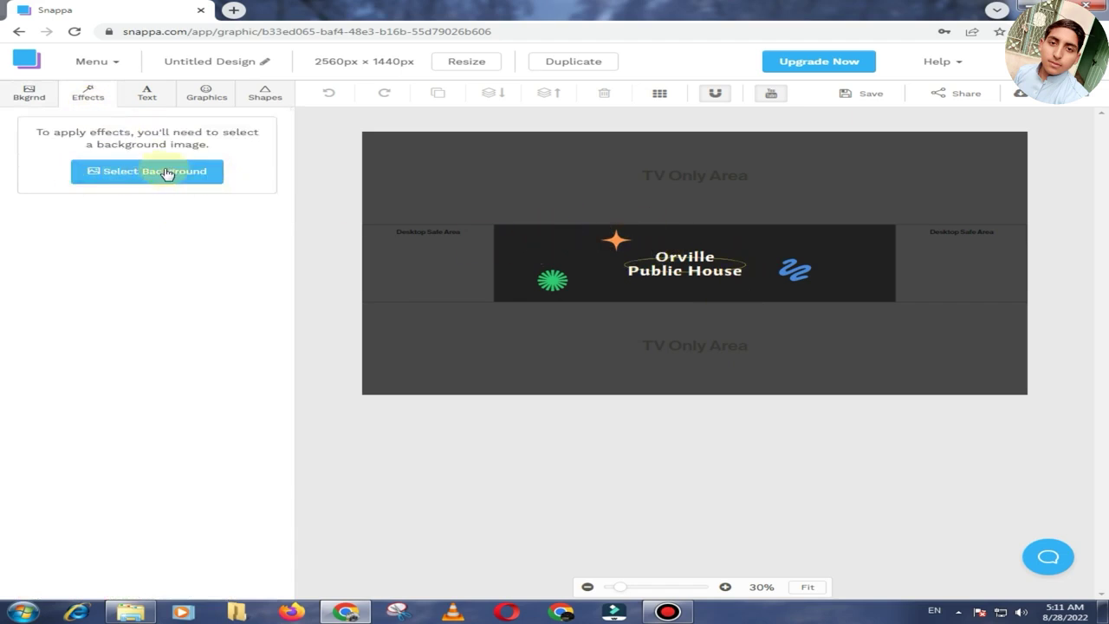
pyautogui.click(139, 102)
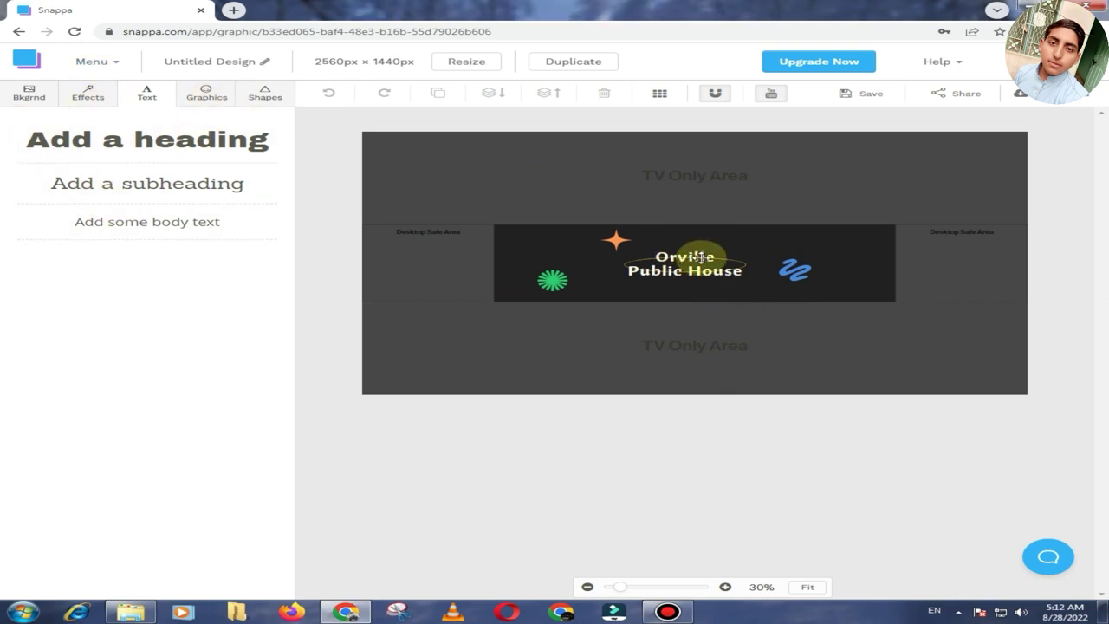
# Replace the 'Orville Public House' heading text with the creator's name.
pyautogui.doubleClick(701, 257)
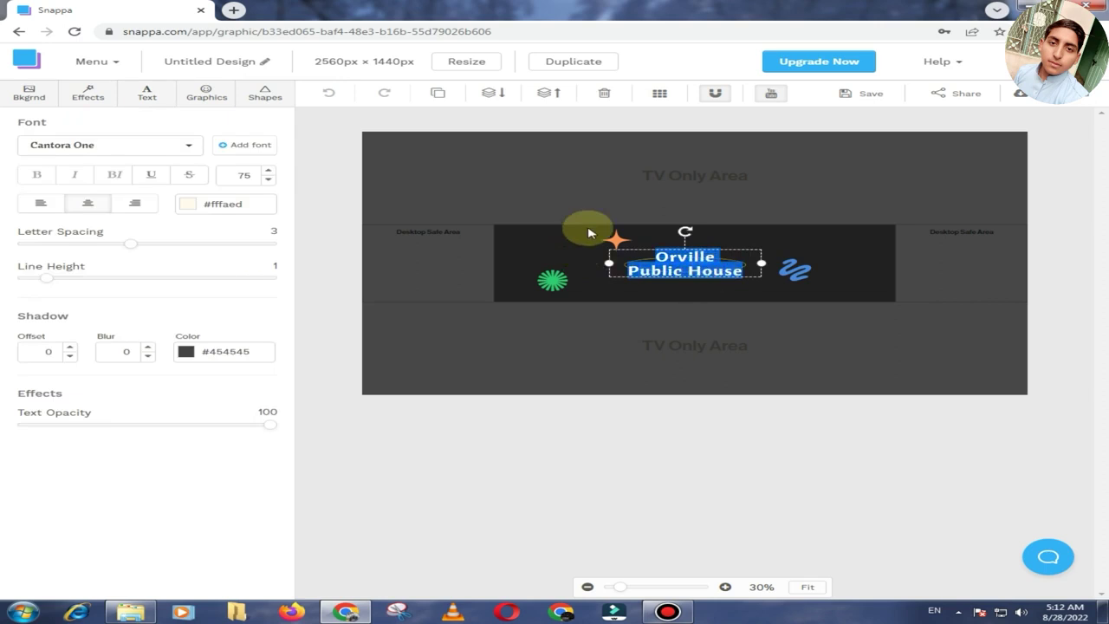
pyautogui.press('BackSpace')
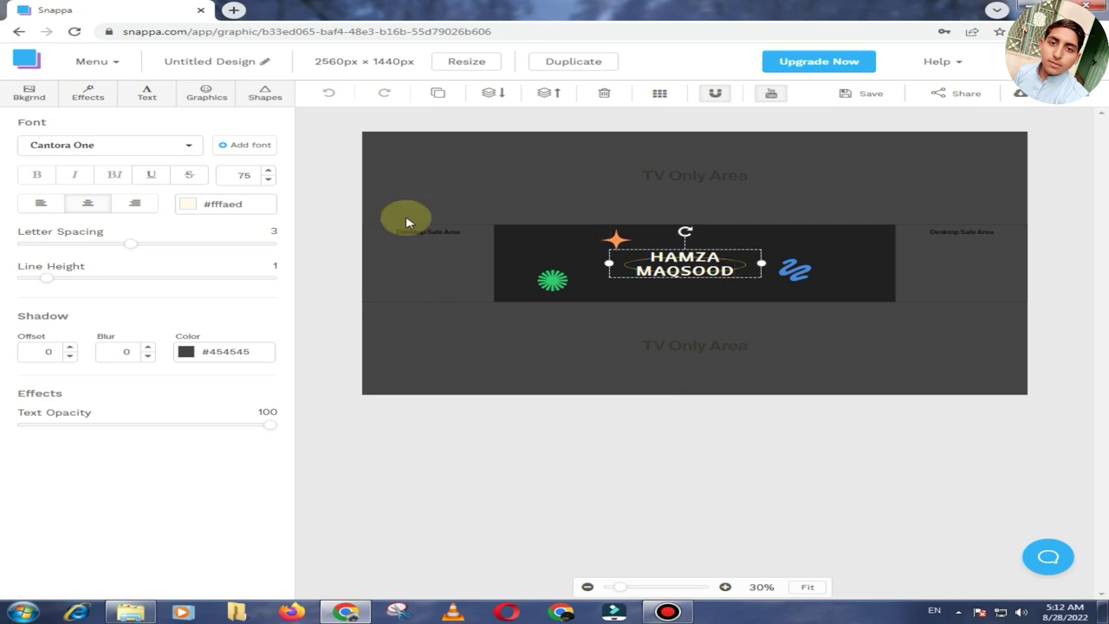
pyautogui.click(626, 338)
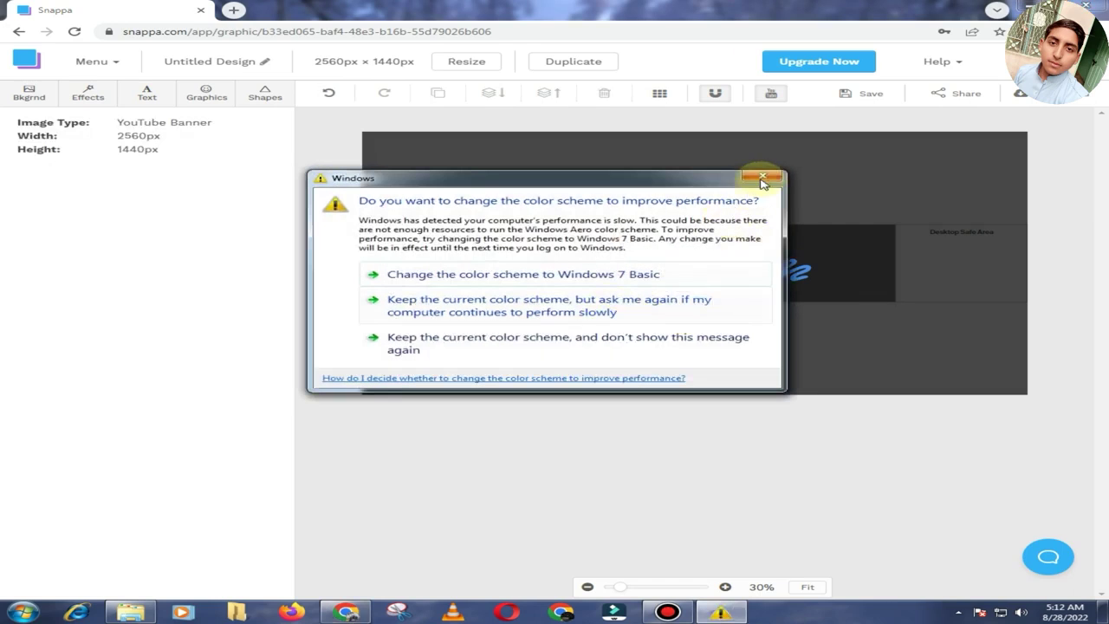
# Close the Windows colour-scheme warning and browse the Graphics, Text, Shapes and Bkgrnd panels.
pyautogui.click(763, 179)
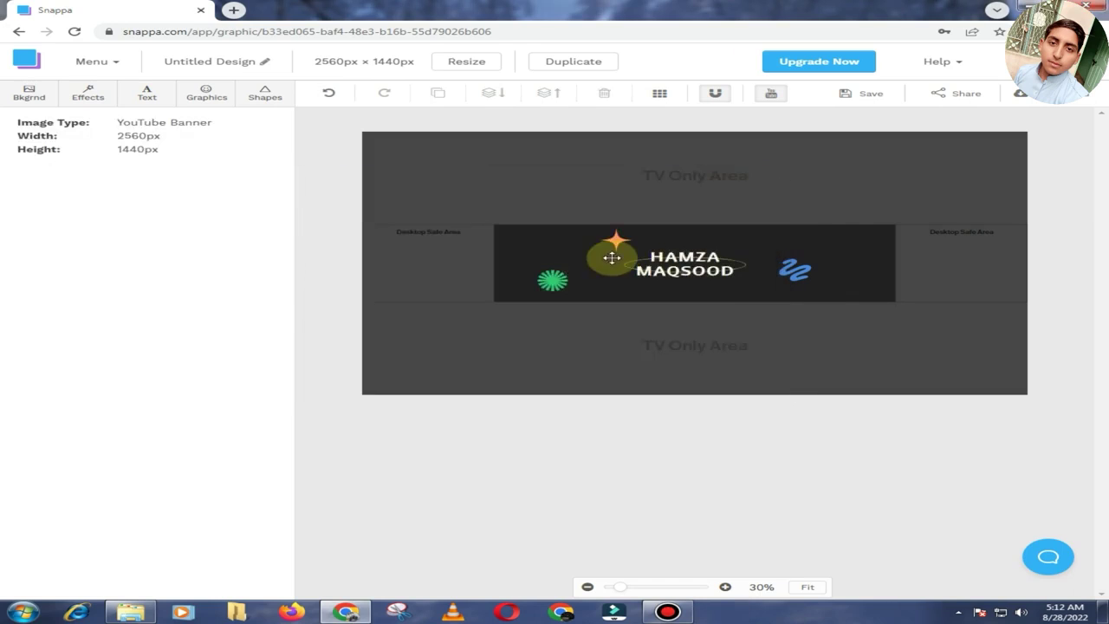
pyautogui.click(206, 92)
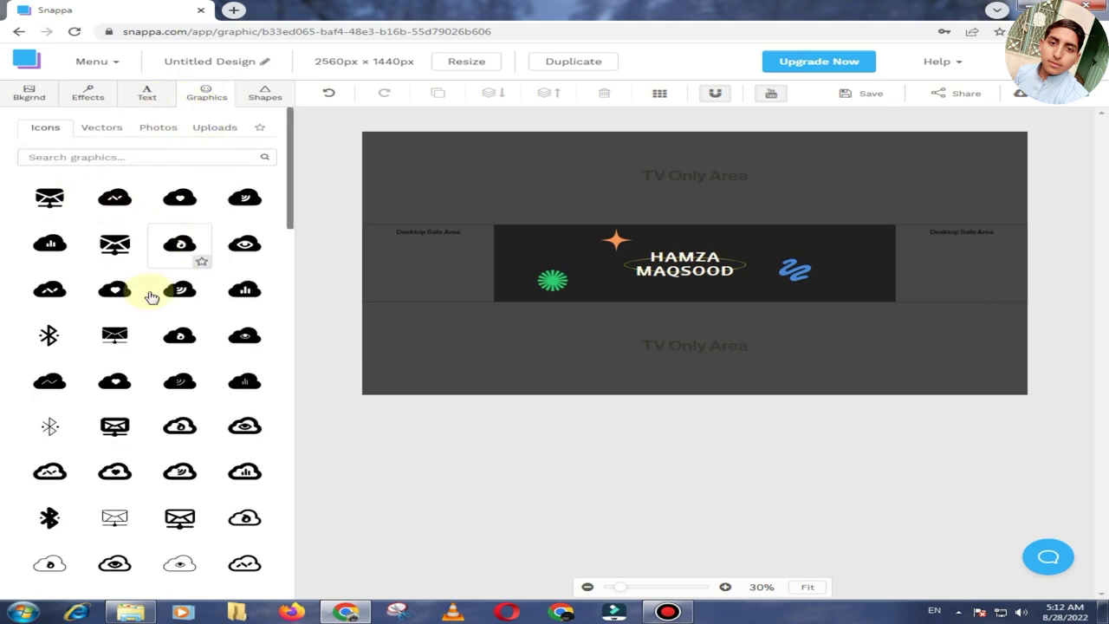
pyautogui.scroll(-2, 168, 292)
pyautogui.scroll(2, 148, 193)
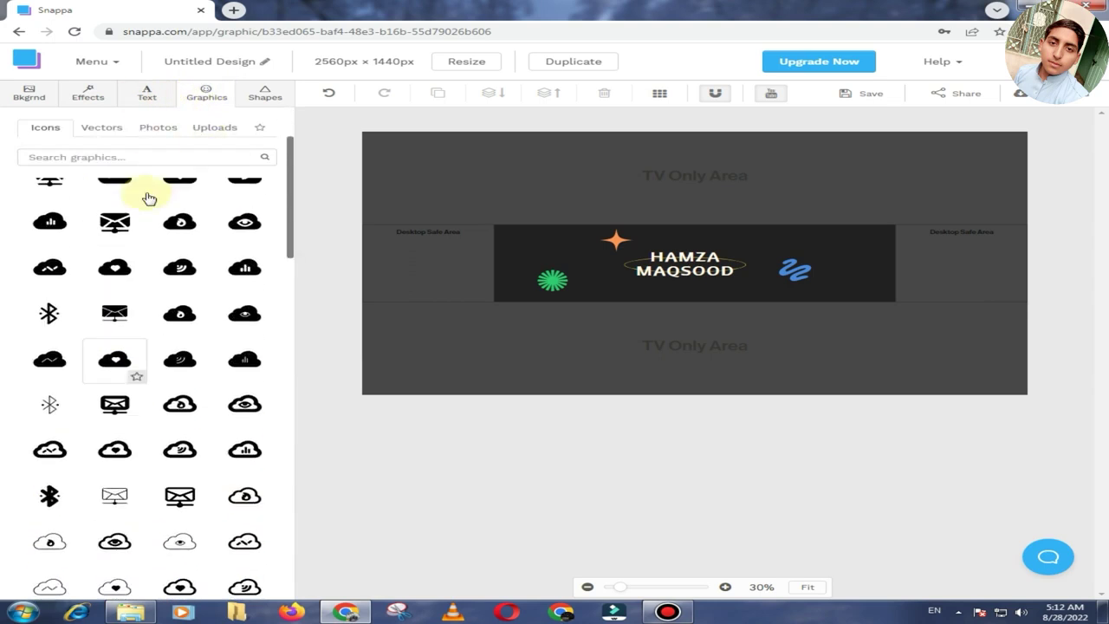
pyautogui.scroll(2, 148, 138)
pyautogui.click(147, 93)
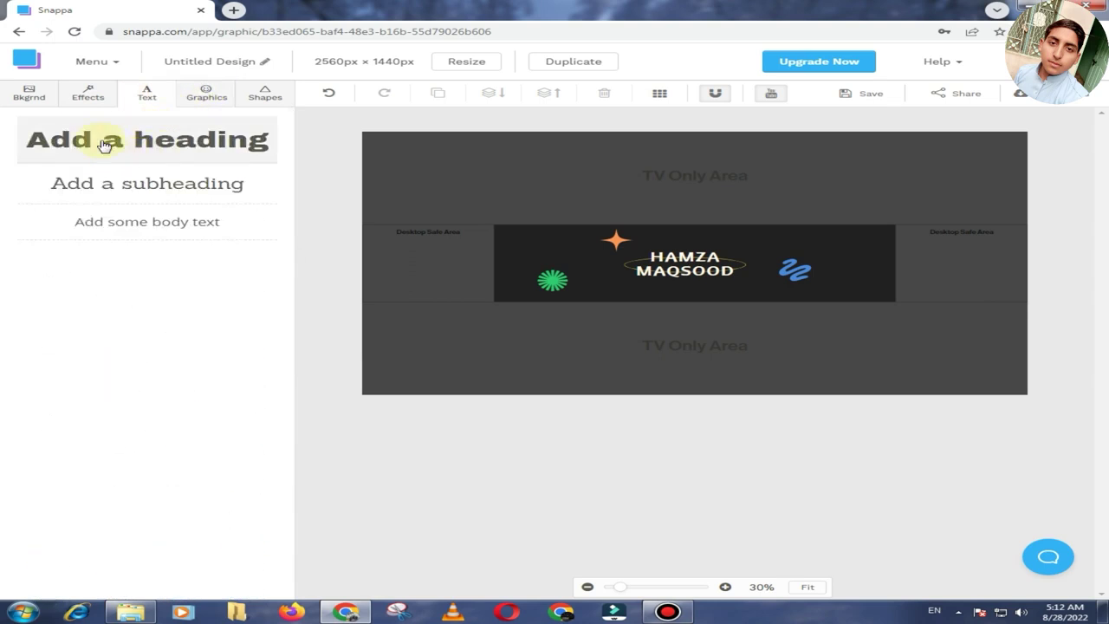
pyautogui.click(268, 95)
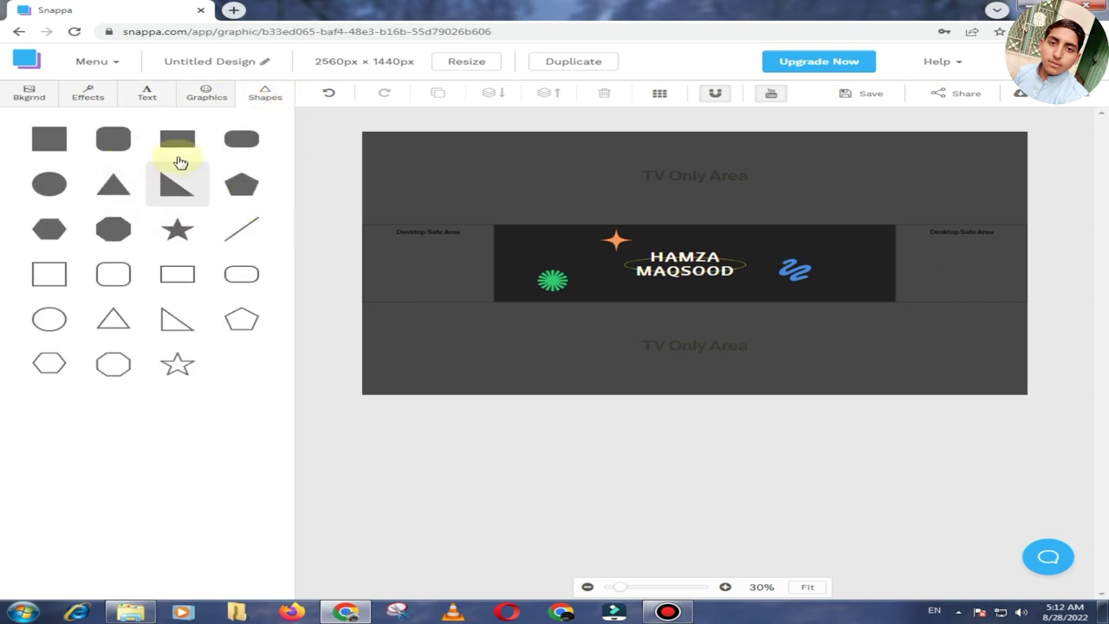
pyautogui.click(52, 102)
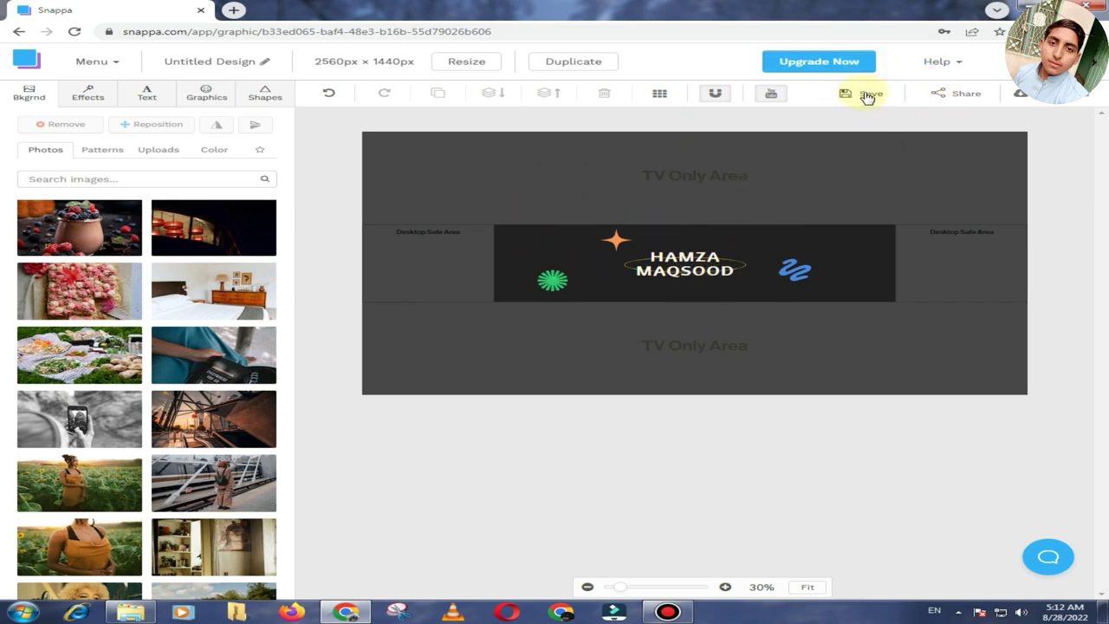
# Download the banner as a high-res PNG and open Untitled Design.png.
pyautogui.click(1021, 94)
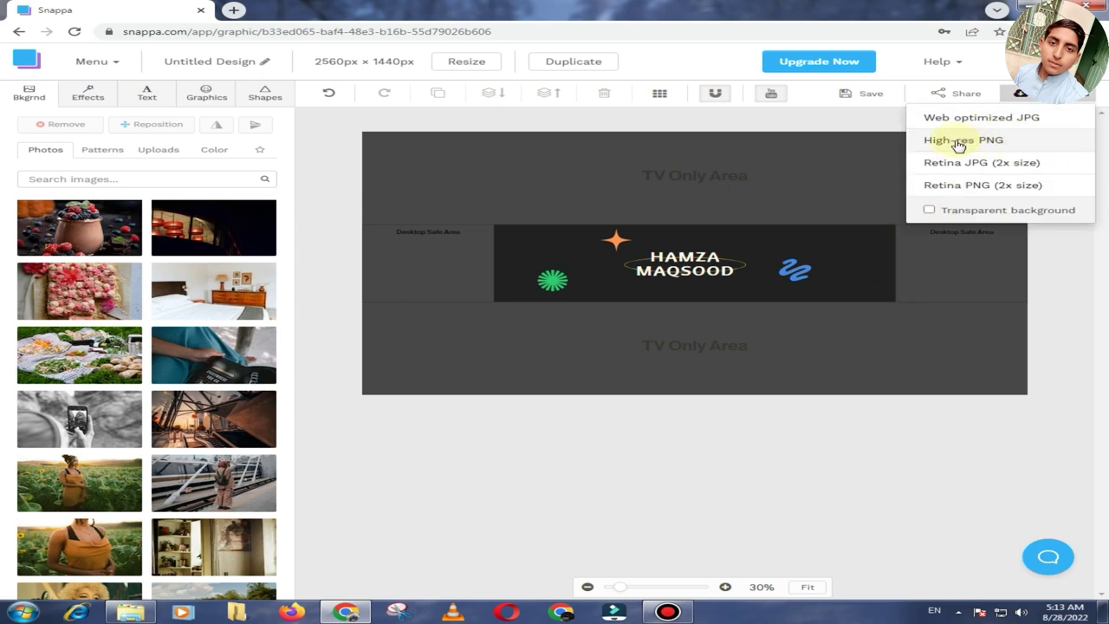
pyautogui.click(987, 143)
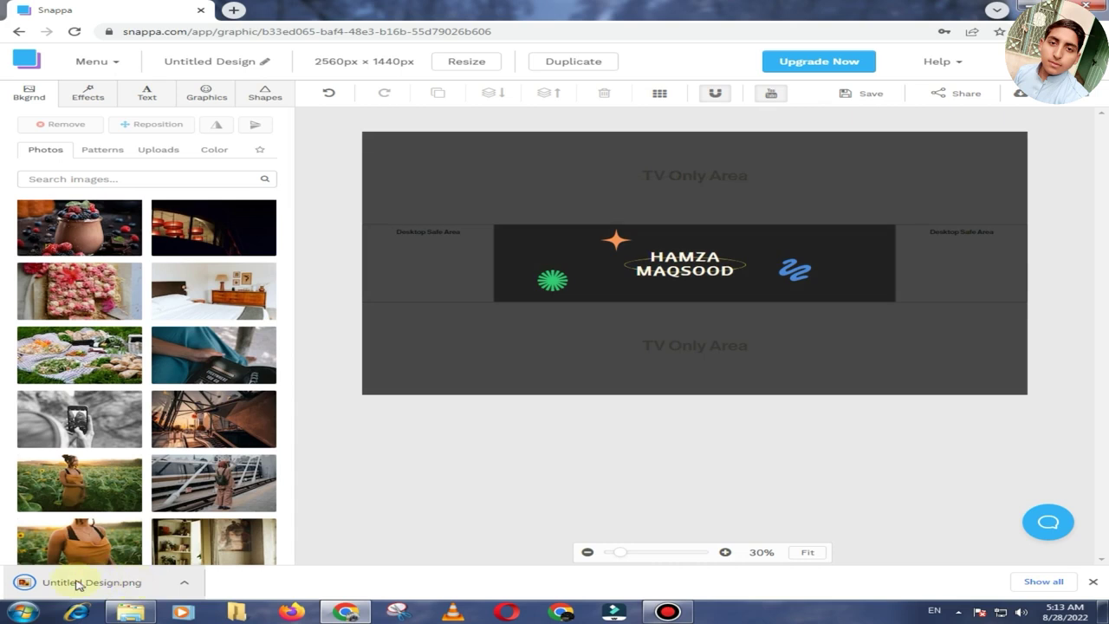
pyautogui.click(78, 583)
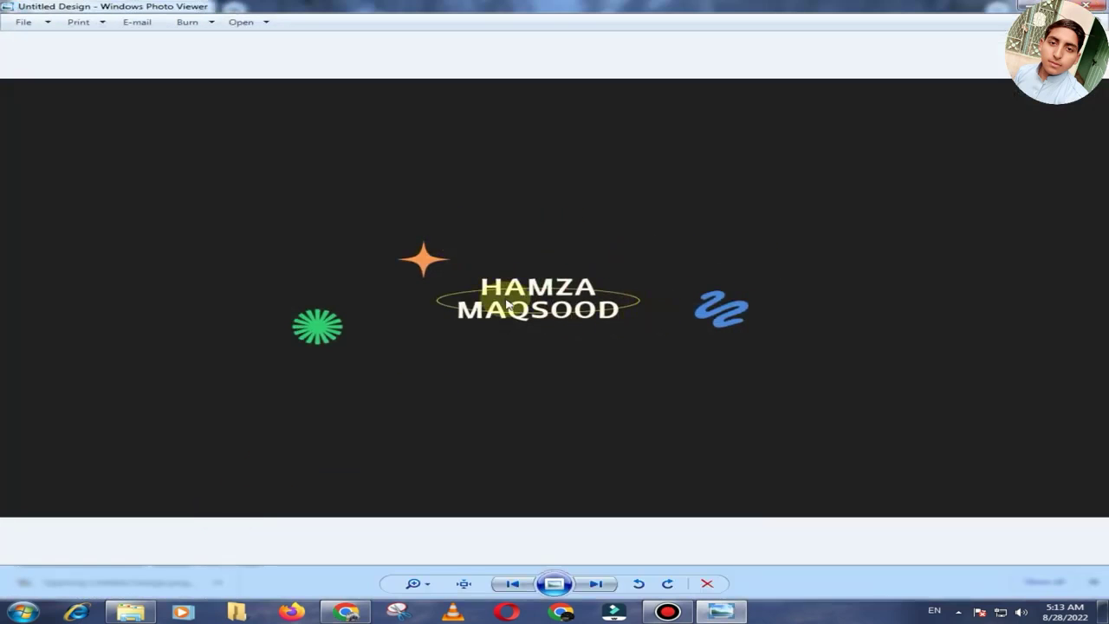
# Close the Windows Photo Viewer preview of the downloaded banner.
pyautogui.click(1086, 6)
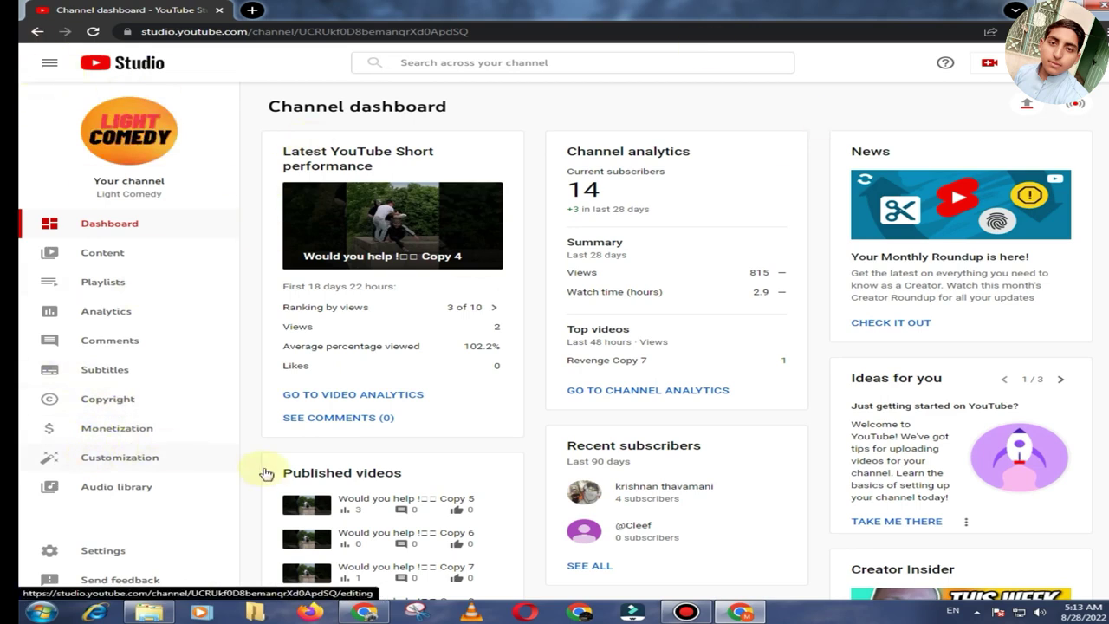
# Under Customization > Branding, replace the banner image with Untitled Design from Downloads.
pyautogui.click(219, 449)
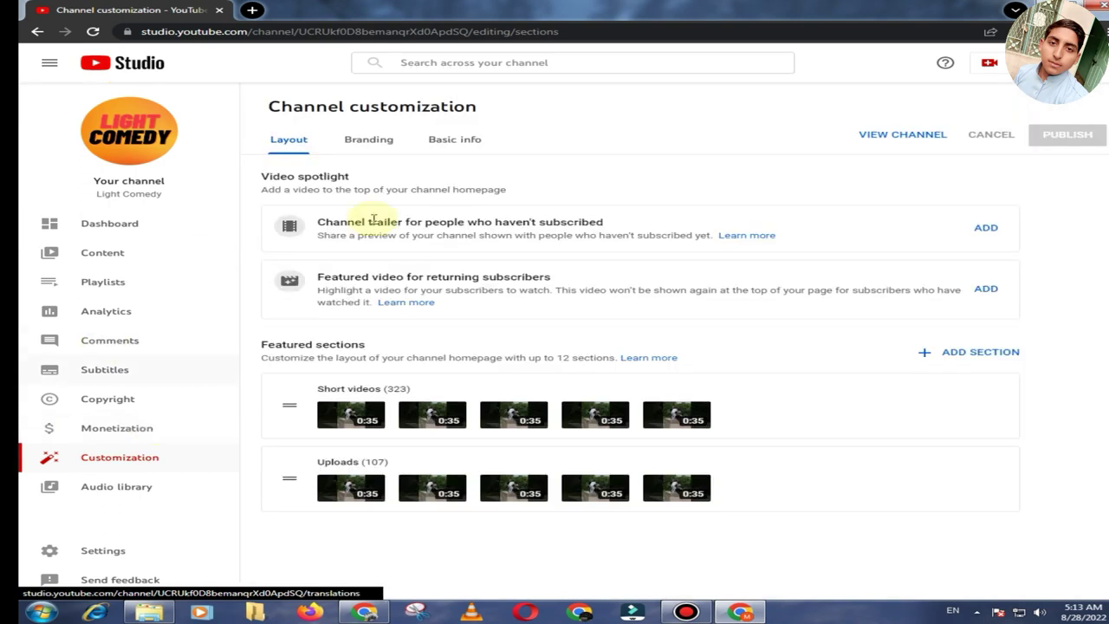
pyautogui.click(381, 141)
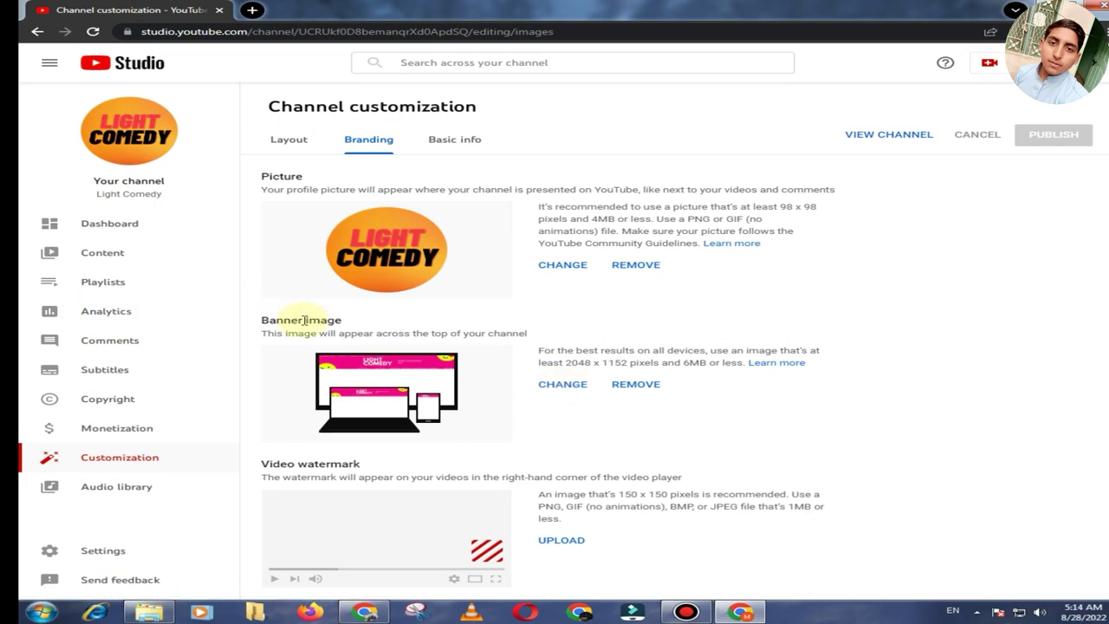
pyautogui.click(578, 390)
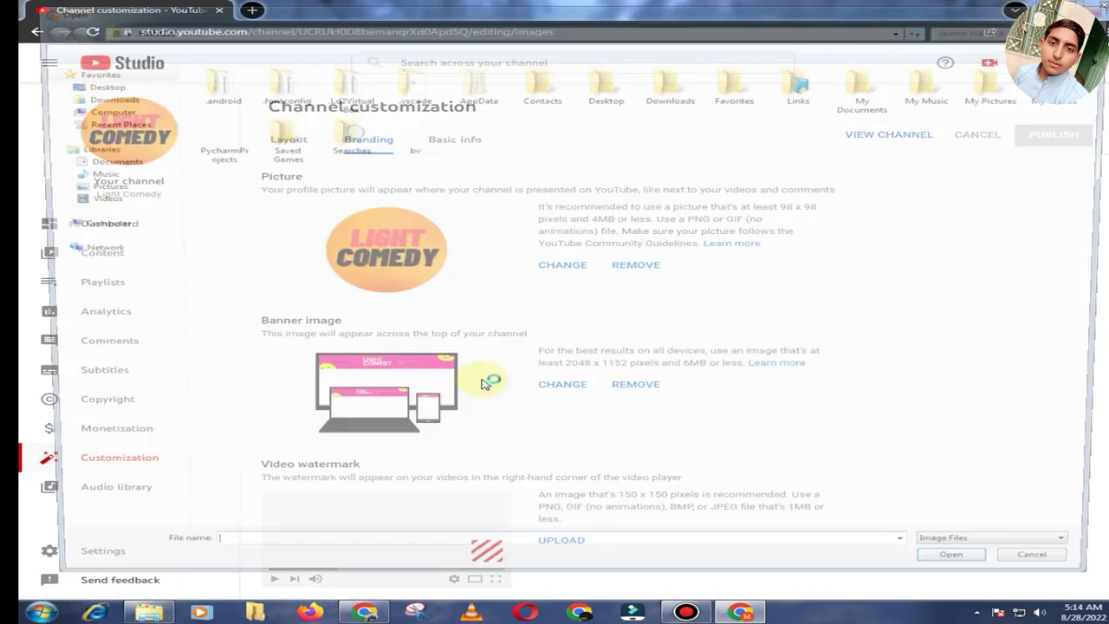
pyautogui.click(94, 96)
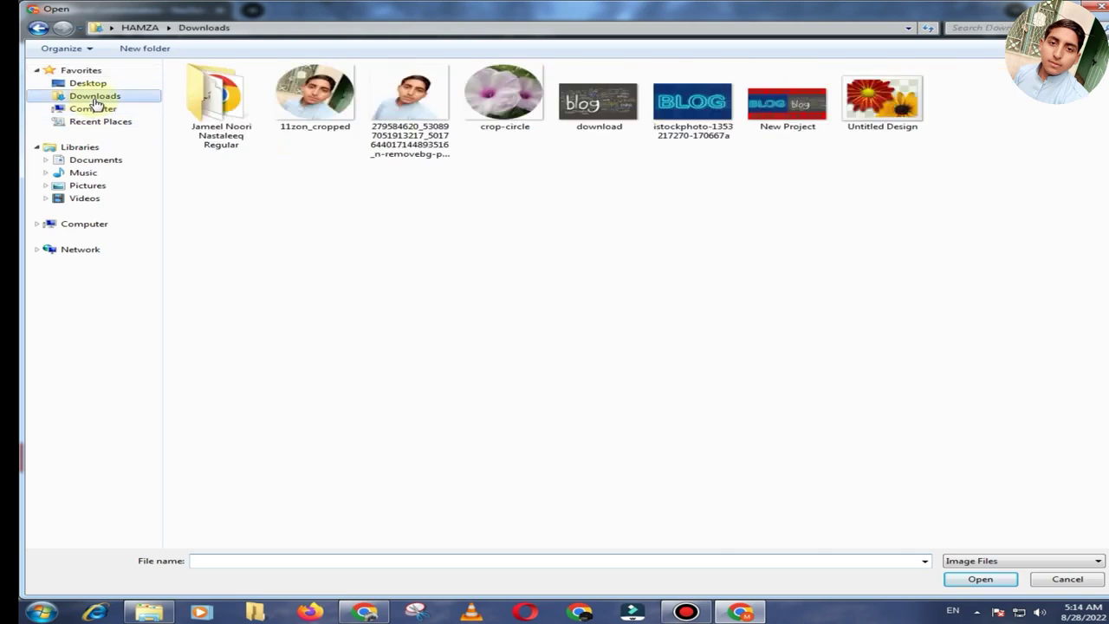
pyautogui.doubleClick(900, 111)
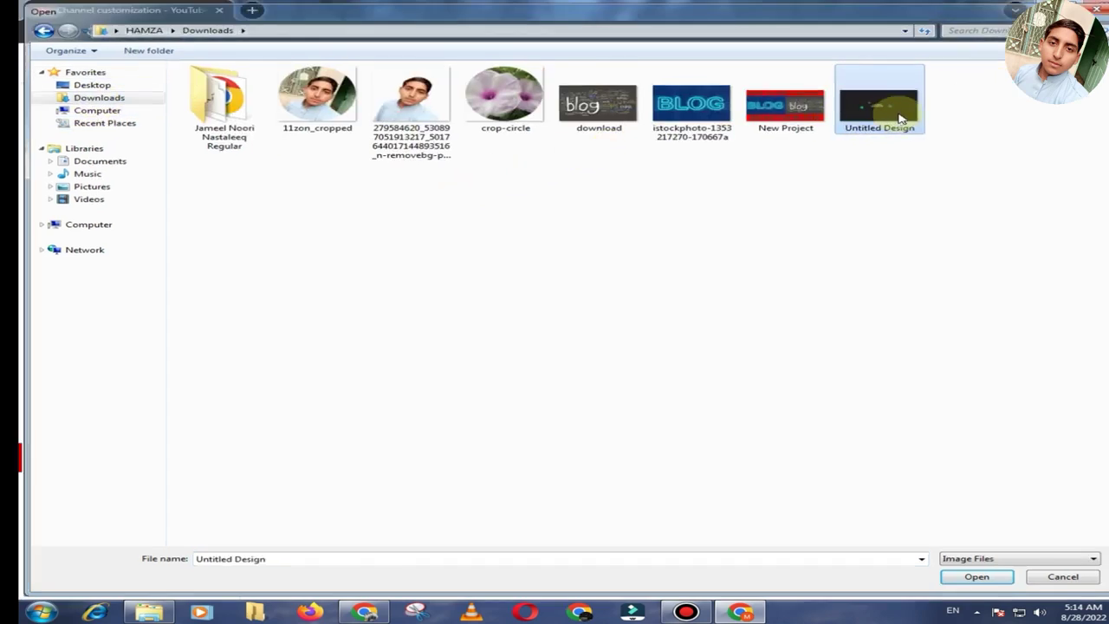